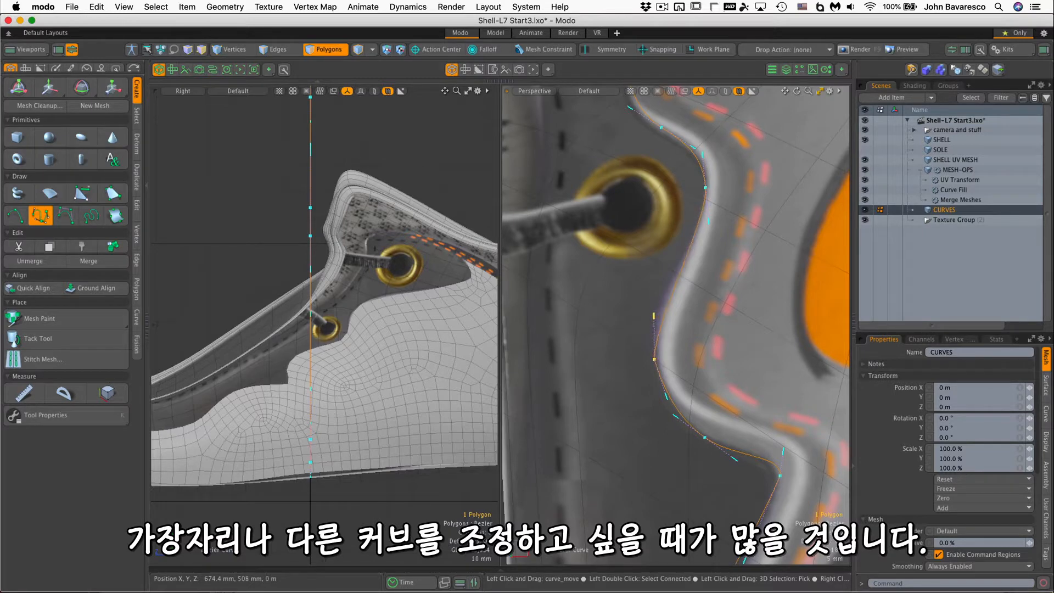
Reshape the panel edge curve below the eyelet by adjusting a control point and its tangent handle
shift+drag(651, 316, 645, 312)
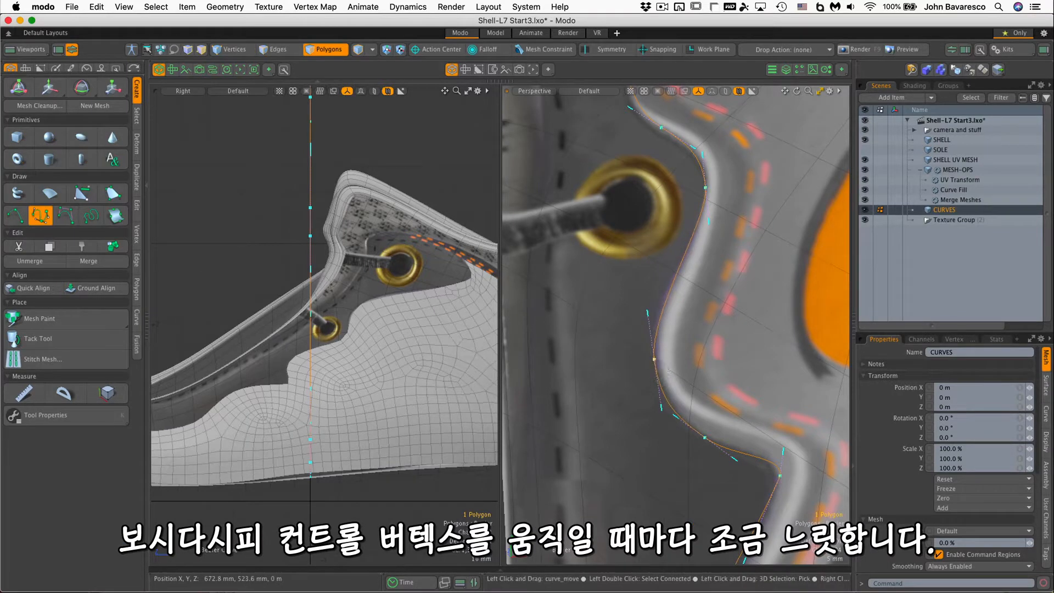
mouse_move(654, 359)
mouse_down()
mouse_move(620, 363)
mouse_move(651, 356)
mouse_up()
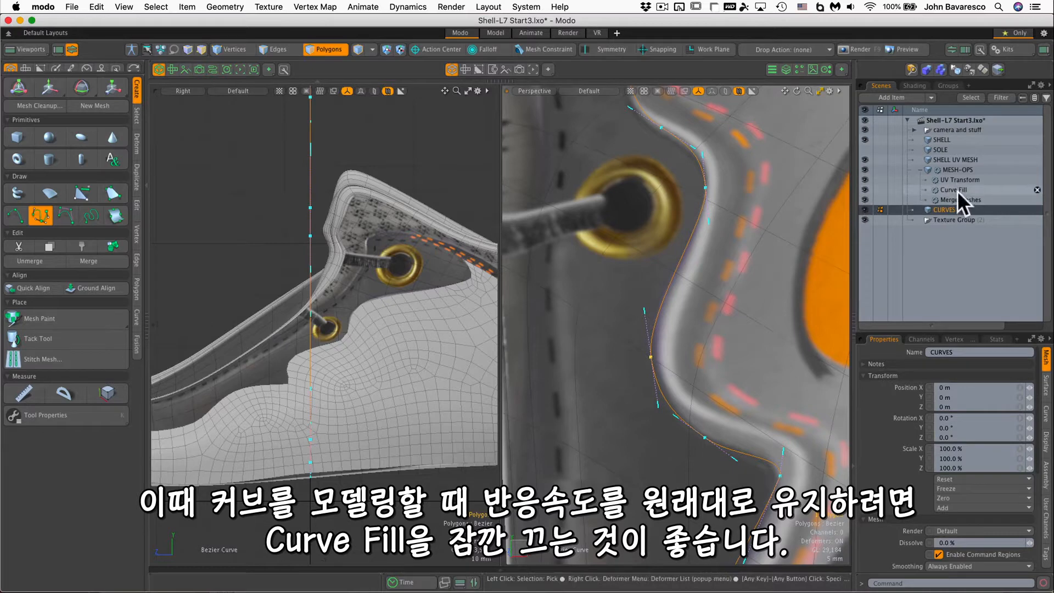
Nudge the same edge curve control point with the Curve Fill operation temporarily disabled, and re-enable Curve Fill
click(865, 190)
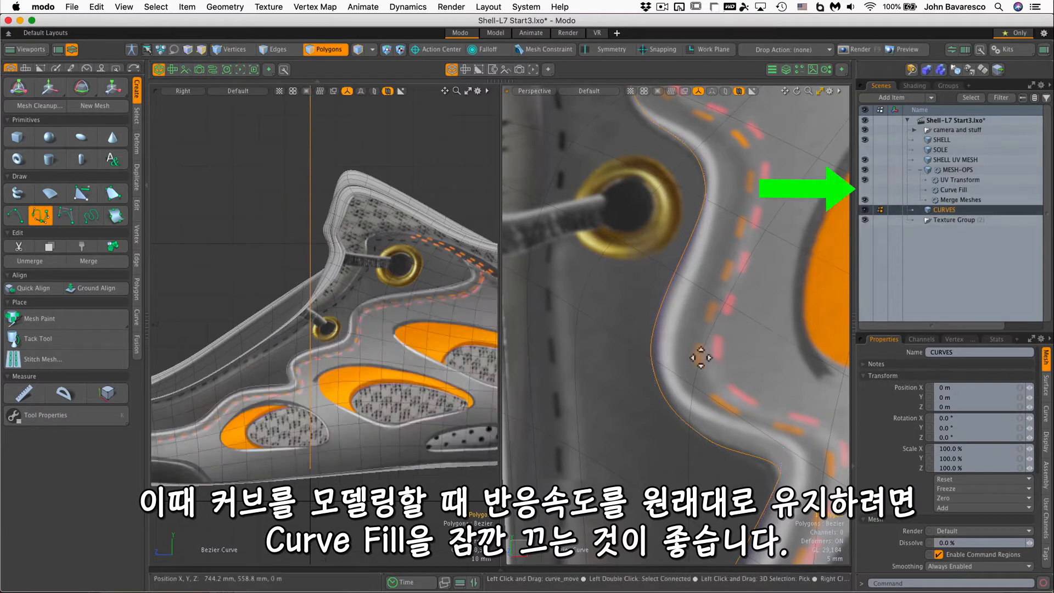
click(652, 360)
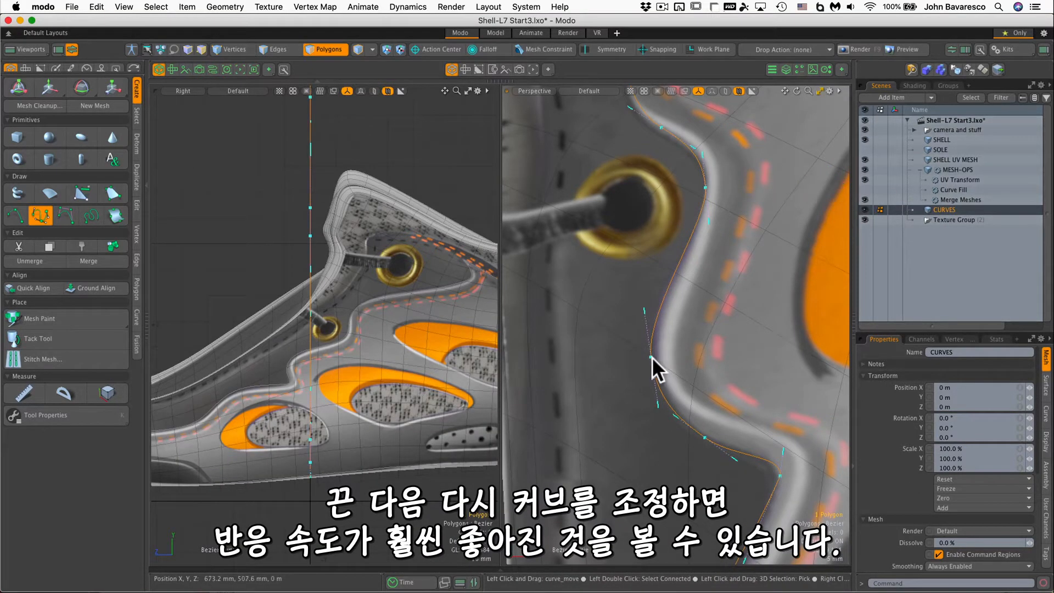
drag(651, 357, 653, 356)
alt+drag(717, 330, 689, 368)
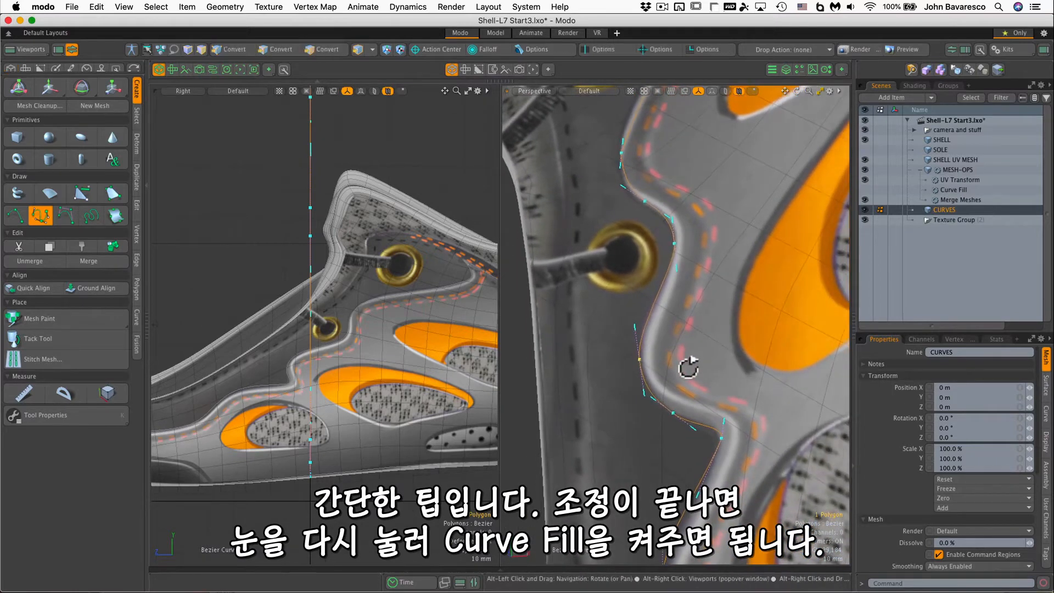
click(867, 189)
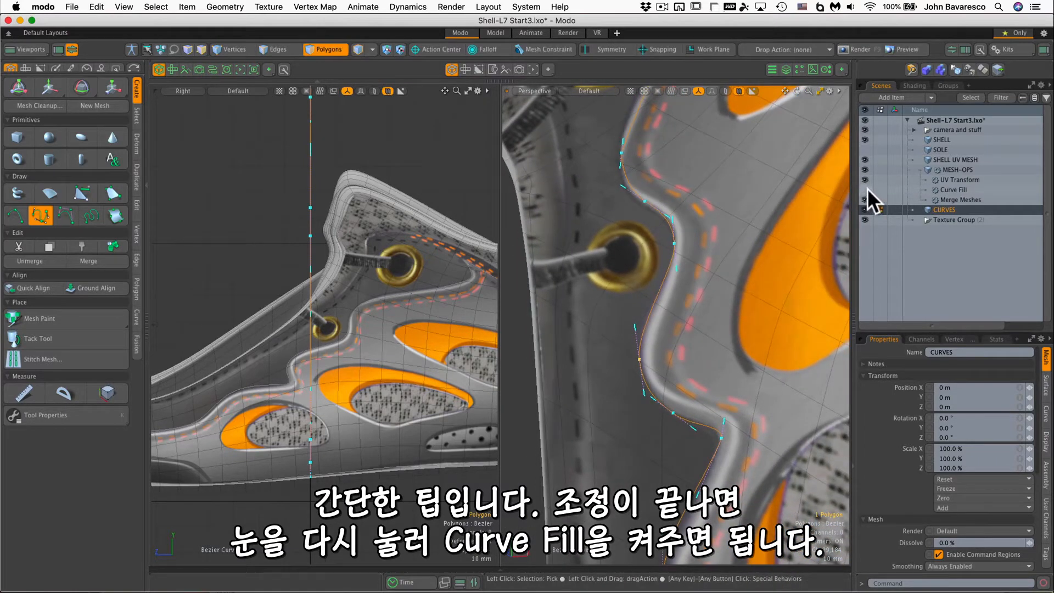
Examine the side panel's cutout shapes and the existing outline curve in the front view
ctrl+alt+drag(337, 348, 363, 348)
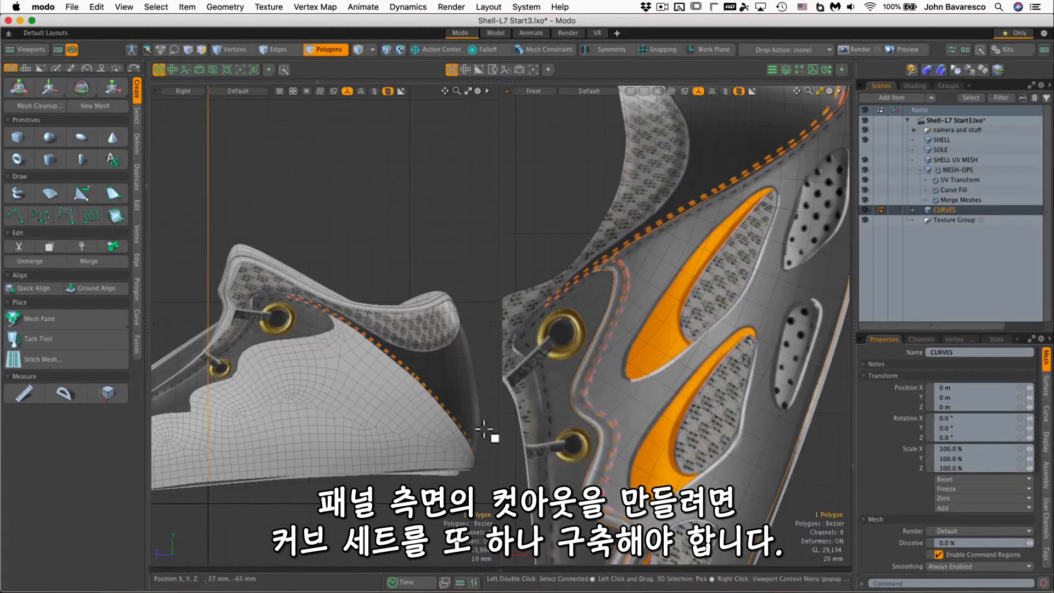
alt+drag(699, 433, 748, 229)
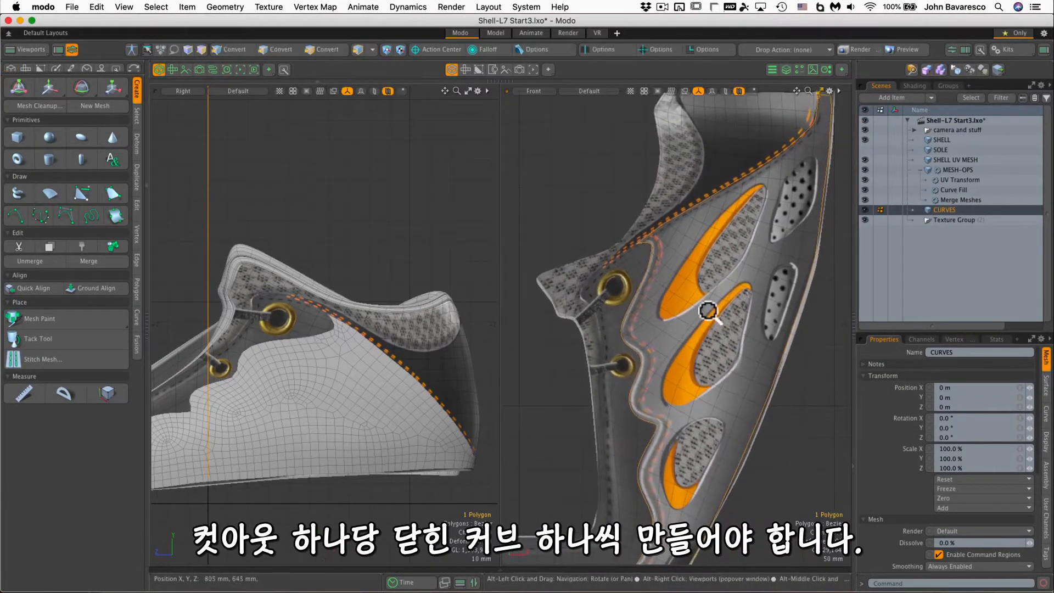
ctrl+alt+drag(708, 311, 743, 301)
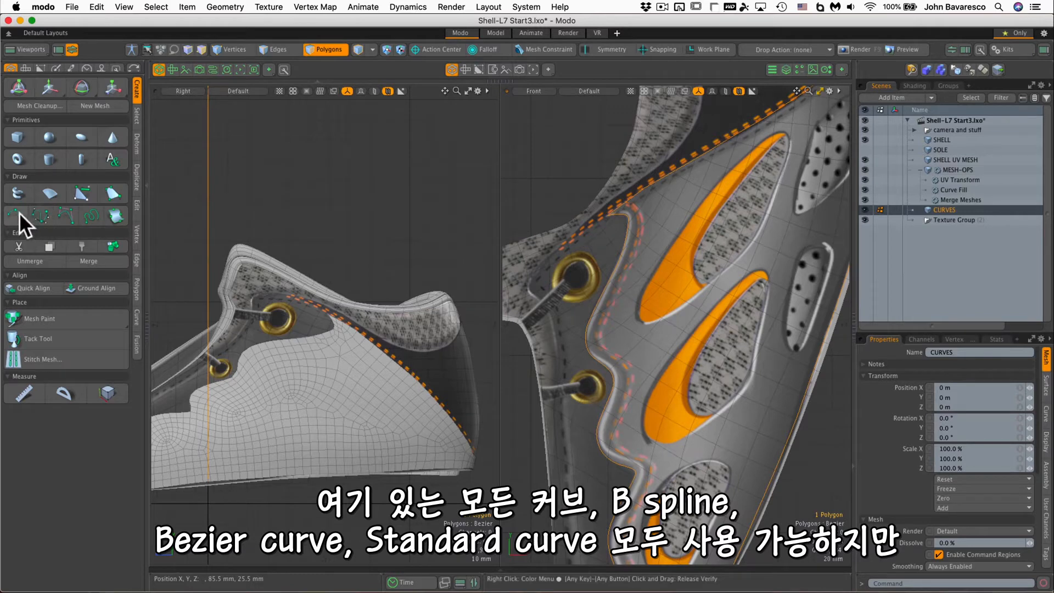
mouse_move(699, 289)
alt+shift+mouse_down()
mouse_move(670, 296)
mouse_move(640, 353)
alt+shift+mouse_up()
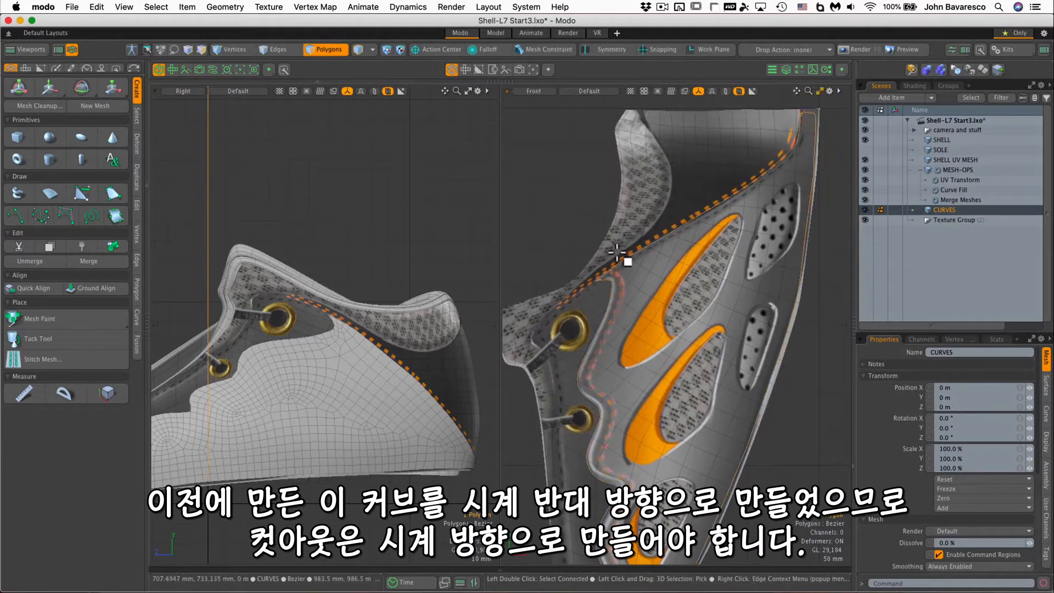
key(b)
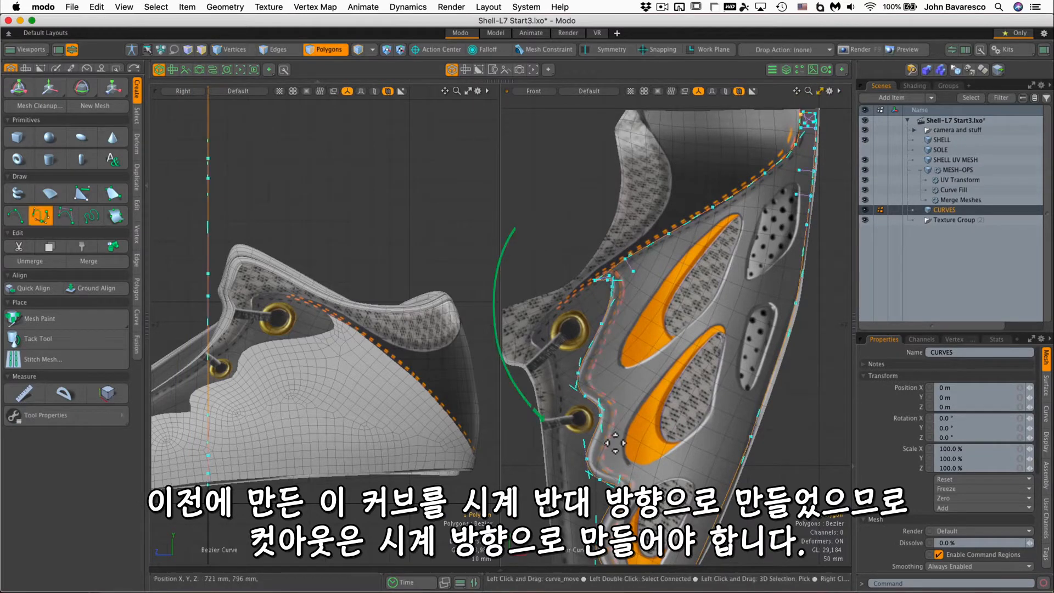
scroll(677, 318, up, 3)
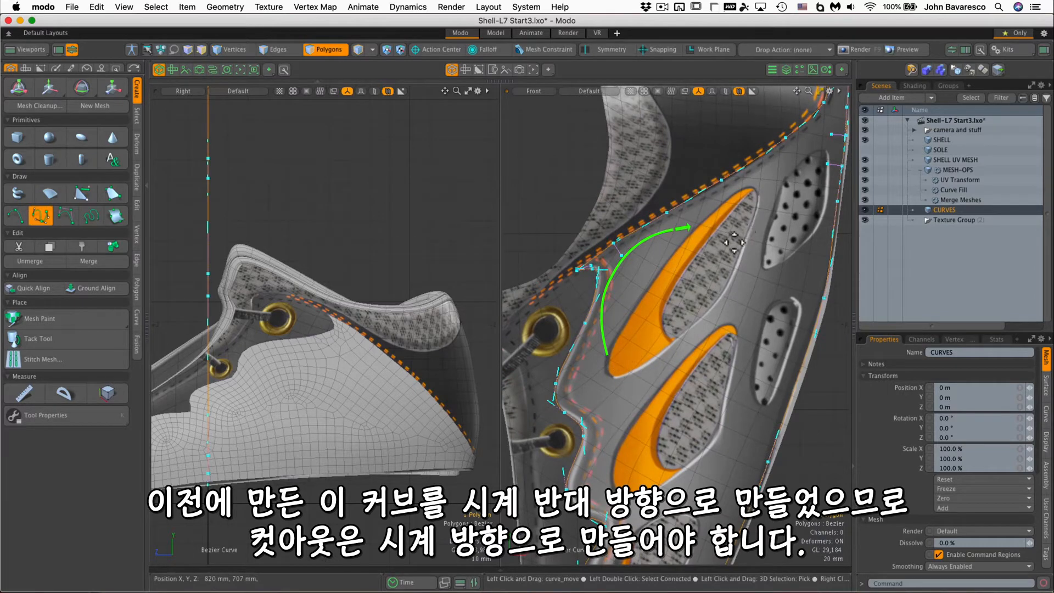
Disable Curve Fill and set up the Curve tool with the Background mesh constraint and Handle Constraint on
click(16, 215)
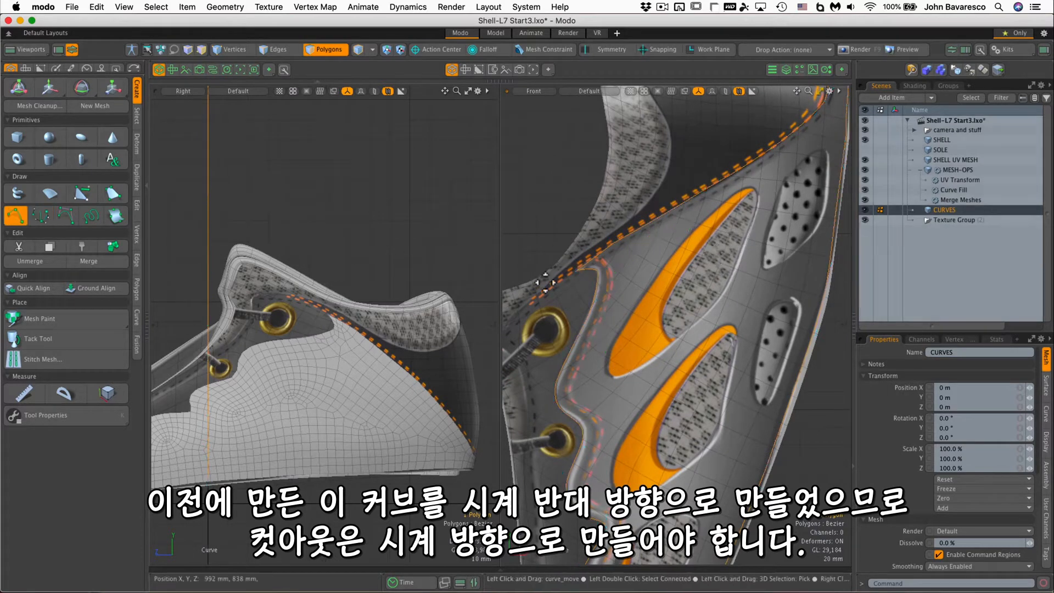
click(865, 189)
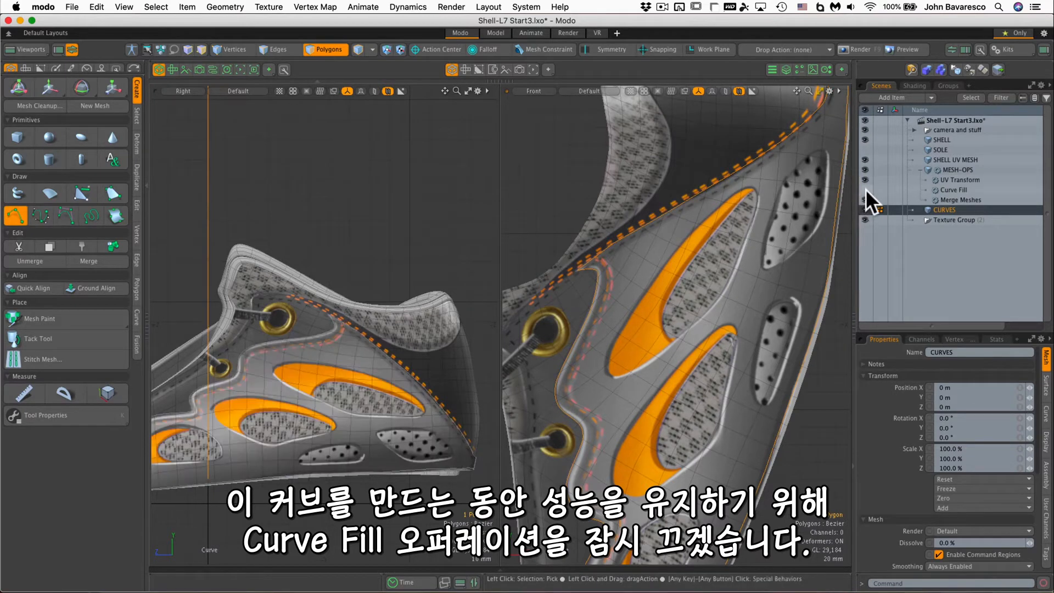
click(535, 48)
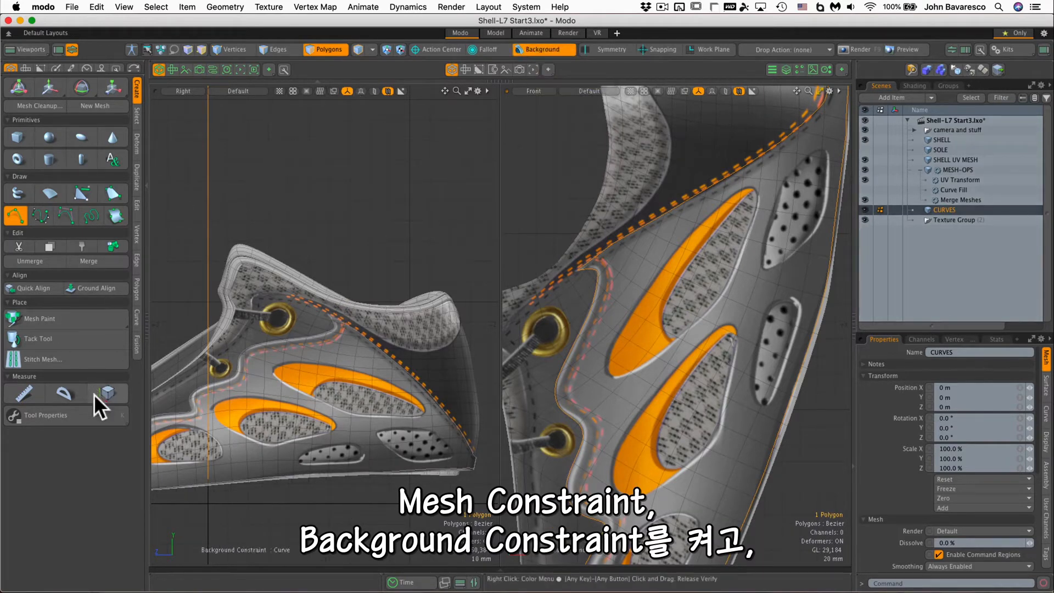
click(99, 415)
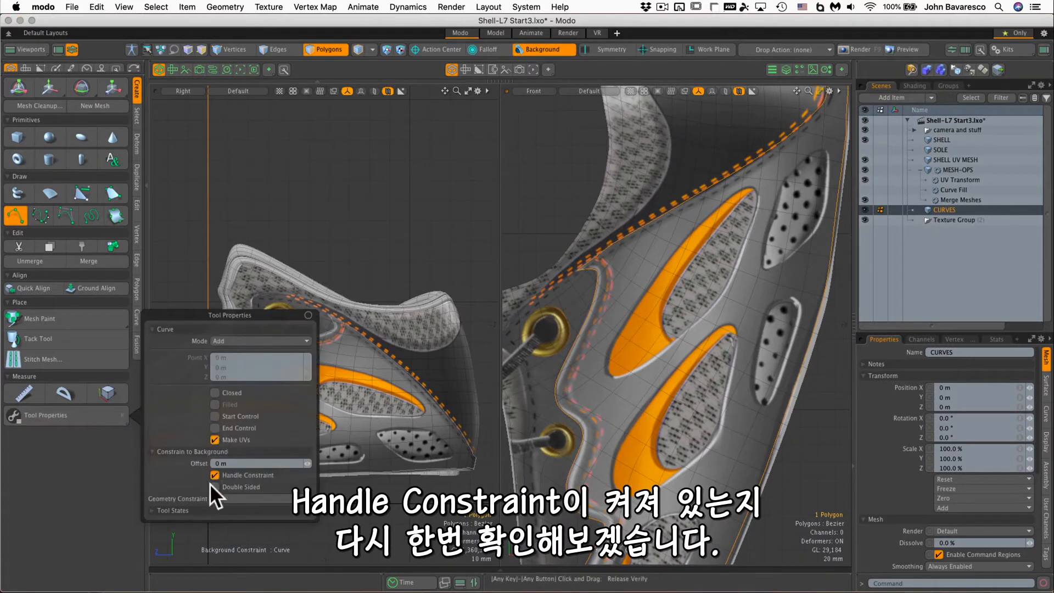
click(84, 476)
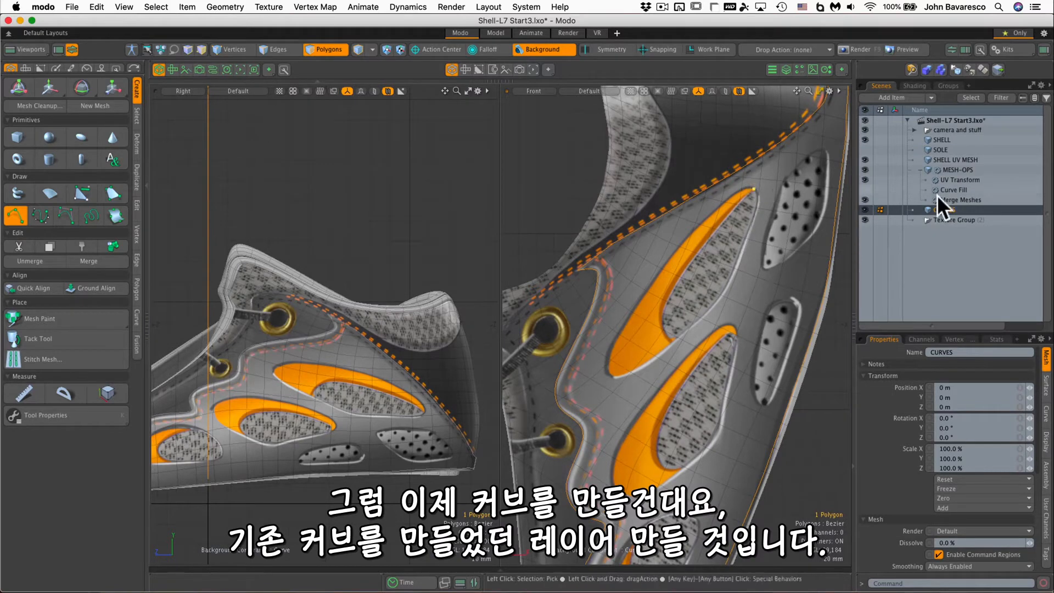
Draw a closed curve clockwise around the uppermost orange-and-mesh cutout on the CURVES layer
click(758, 205)
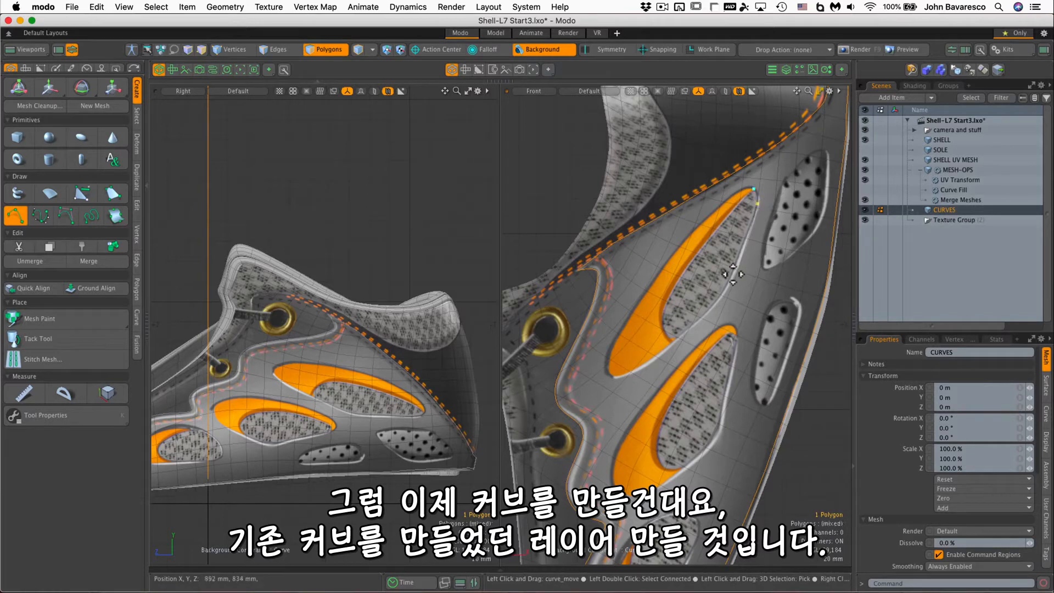
click(712, 308)
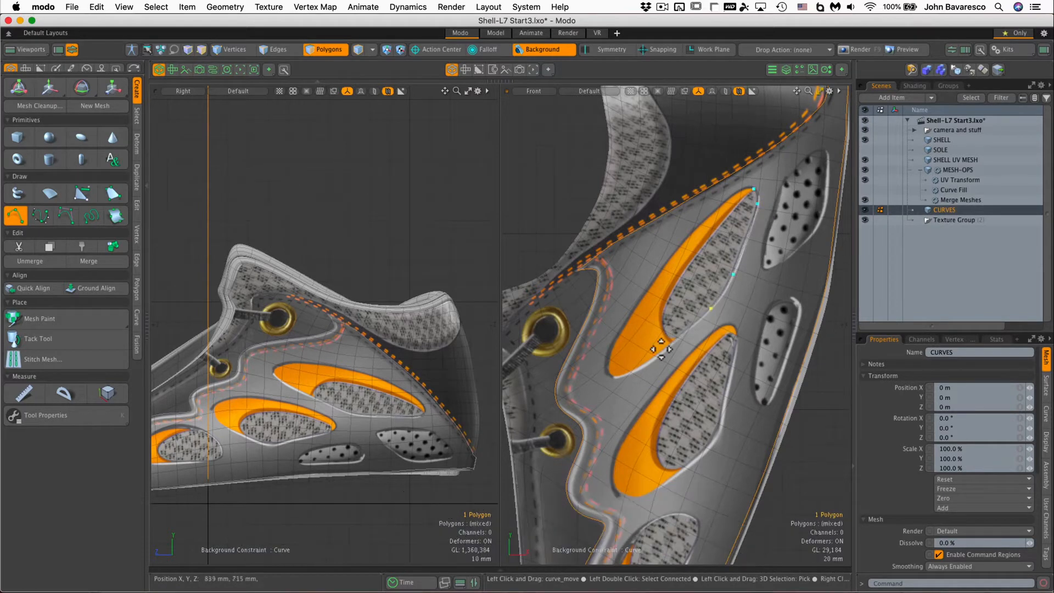
click(615, 376)
scroll(627, 325, up, 3)
click(625, 323)
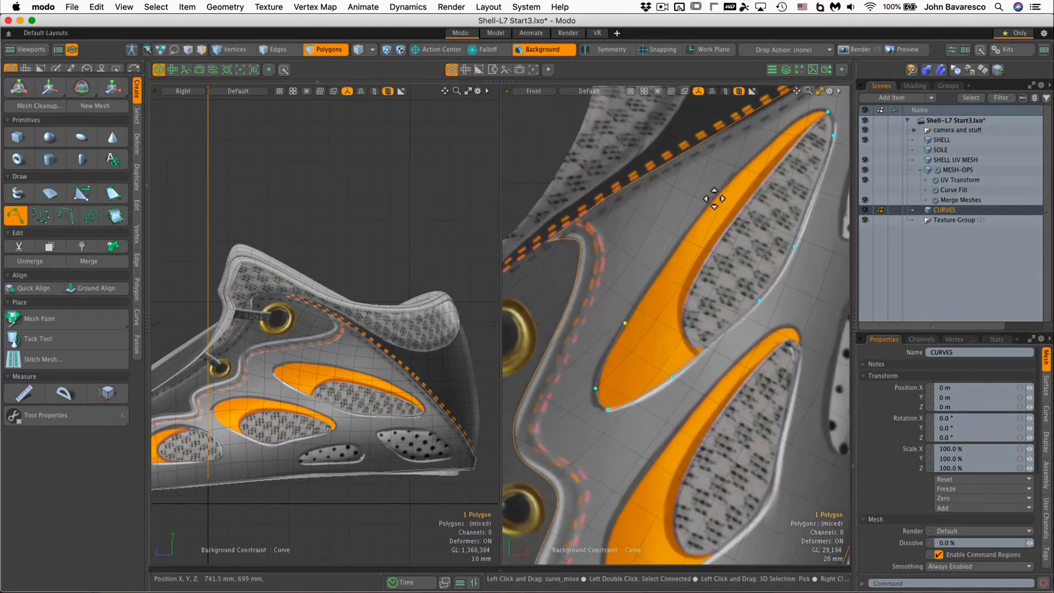
click(713, 197)
click(779, 131)
click(72, 415)
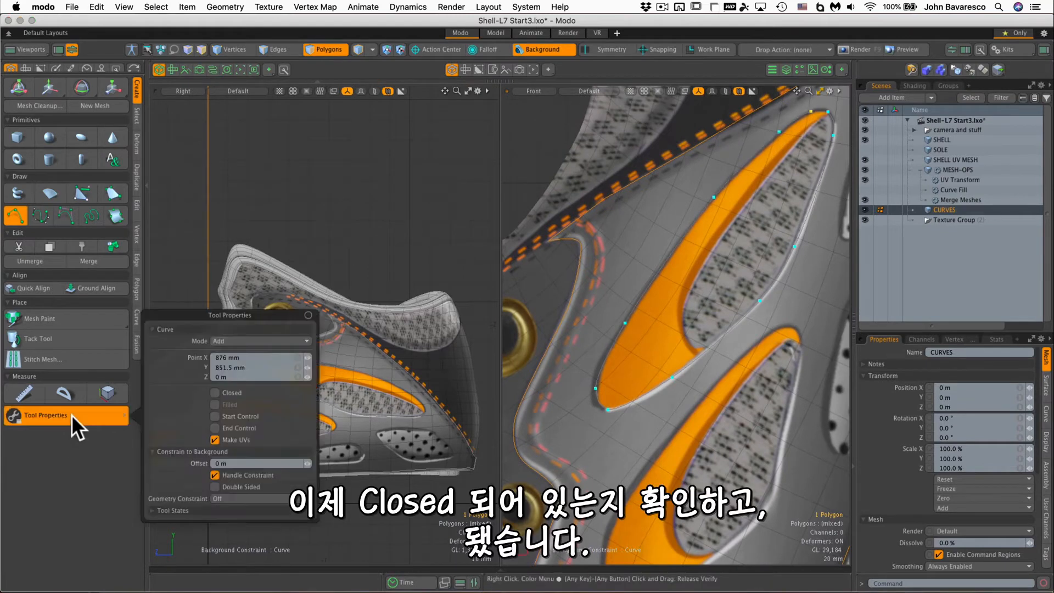
click(215, 393)
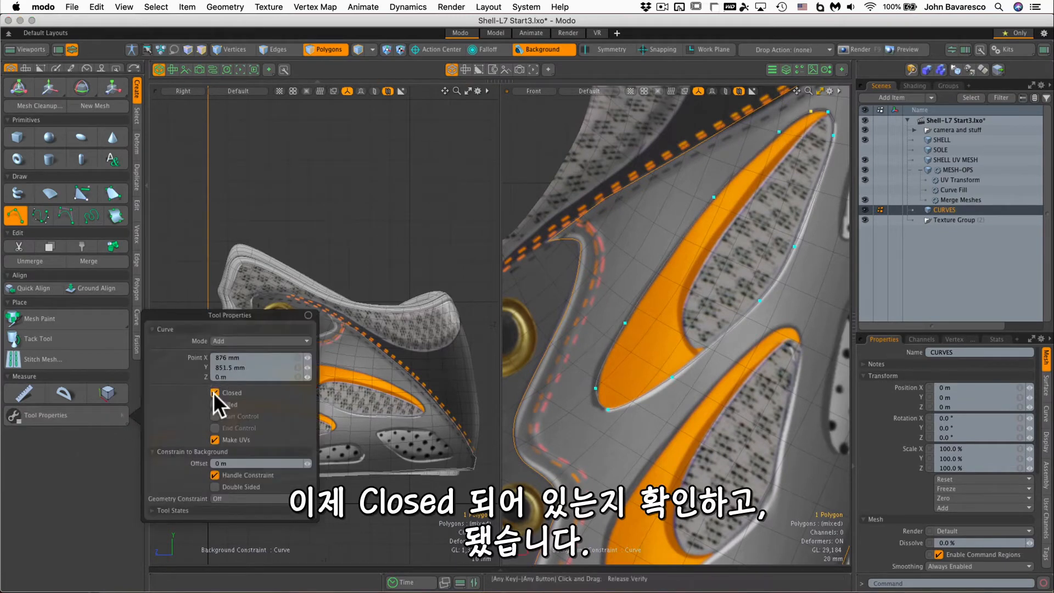
scroll(635, 254, down, 2)
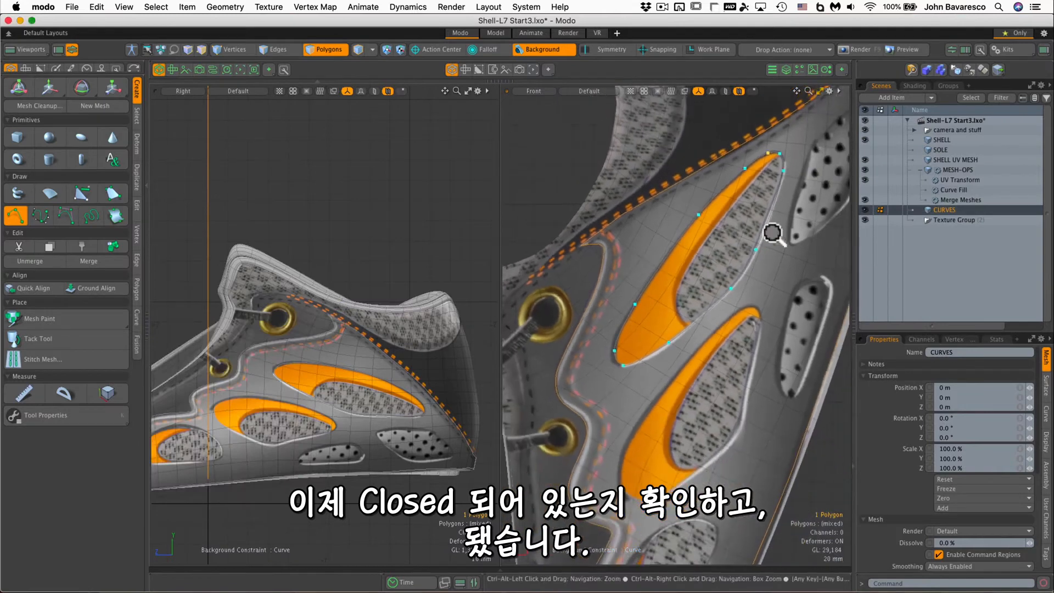
Re-enable Curve Fill and check the uppermost cutout's opening in the panel and the remaining cutout shapes
click(864, 189)
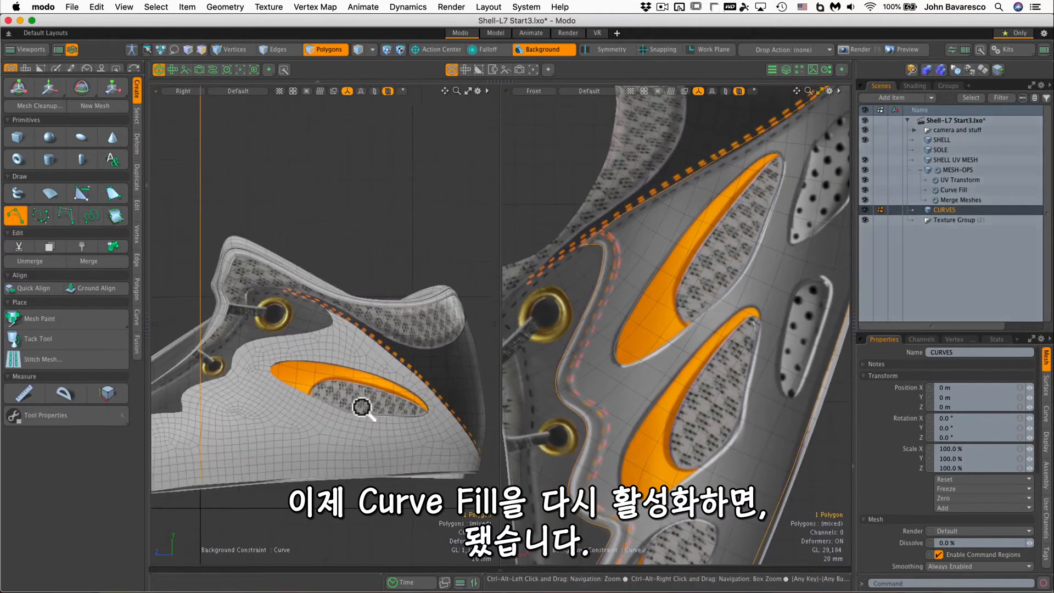
ctrl+alt+drag(362, 407, 372, 324)
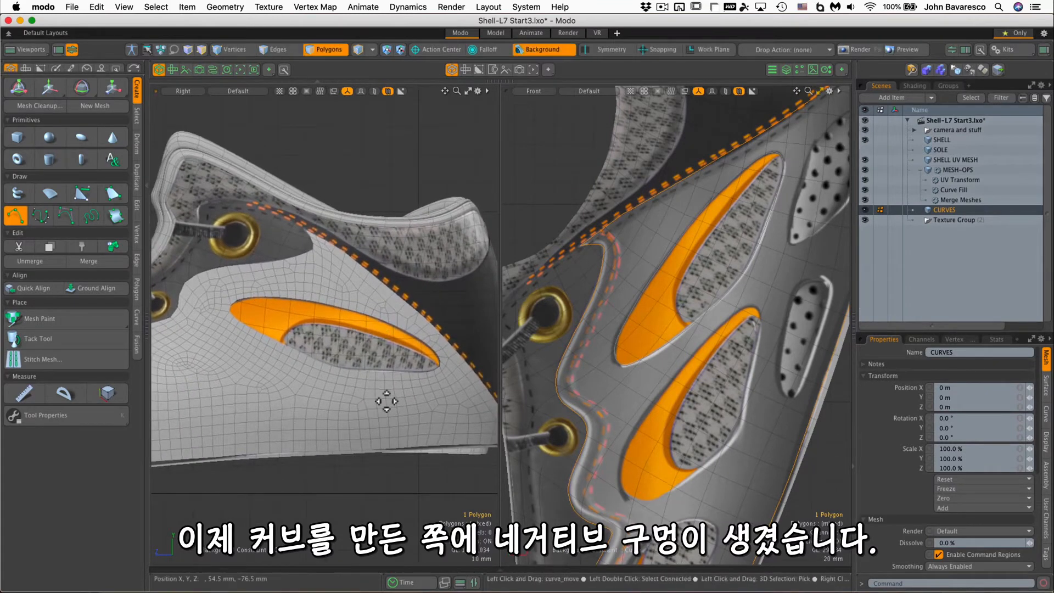
ctrl+alt+drag(410, 386, 371, 426)
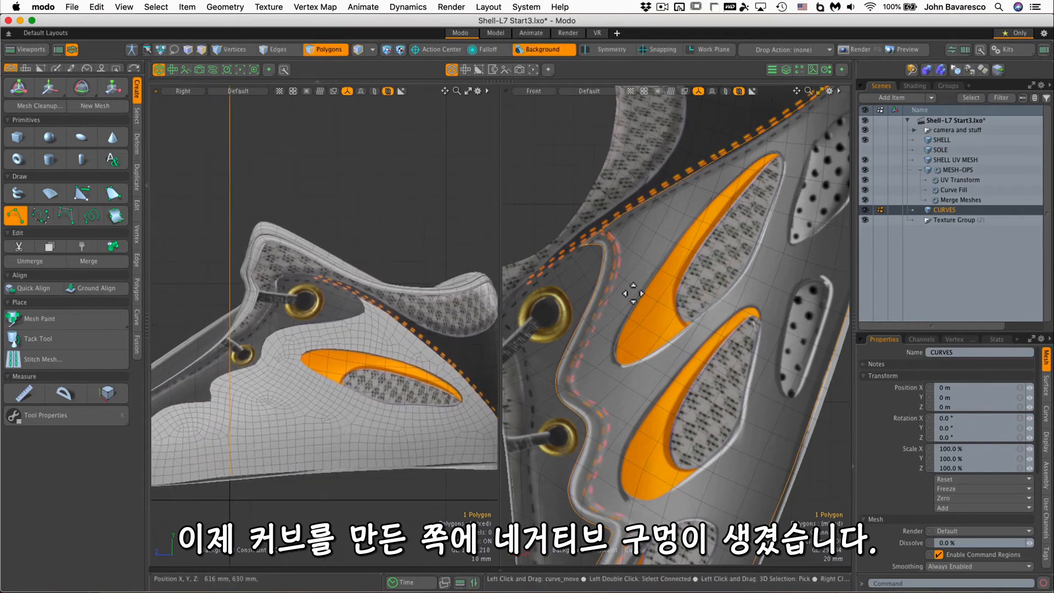
scroll(631, 345, down, 1)
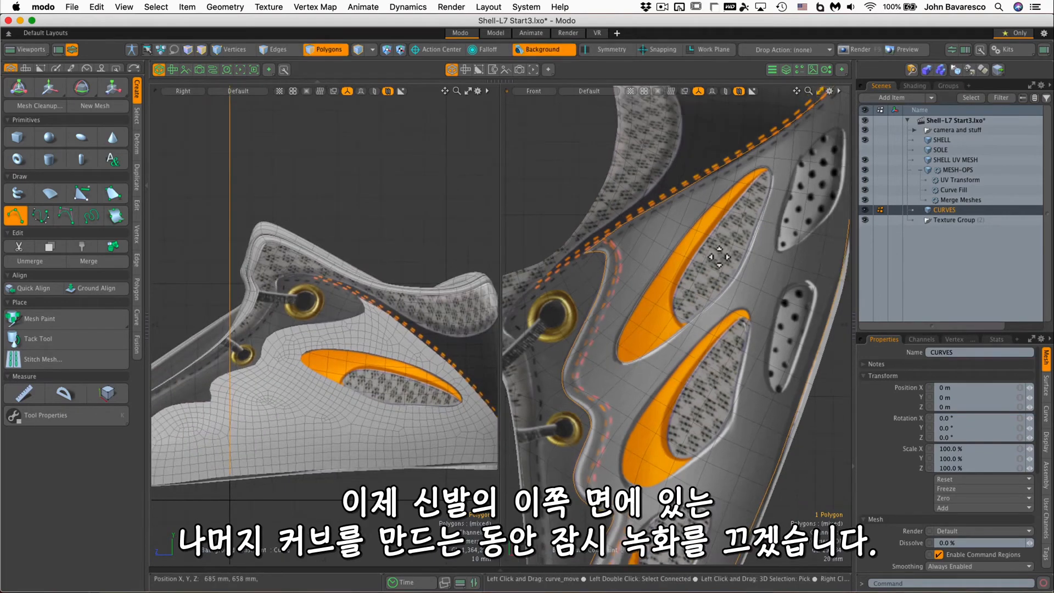
ctrl+alt+drag(755, 336, 703, 273)
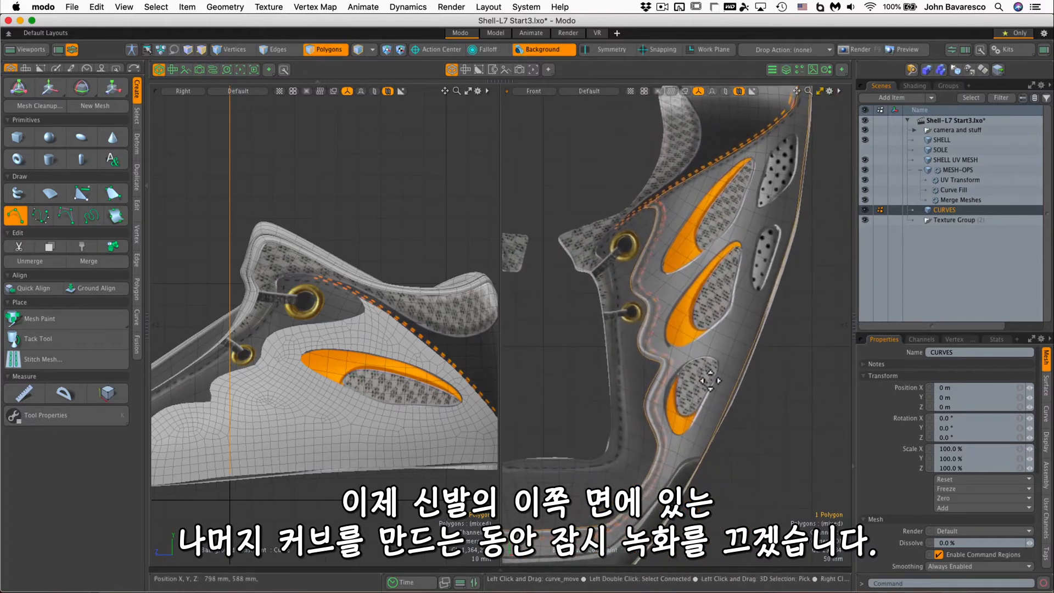
ctrl+alt+drag(710, 379, 749, 347)
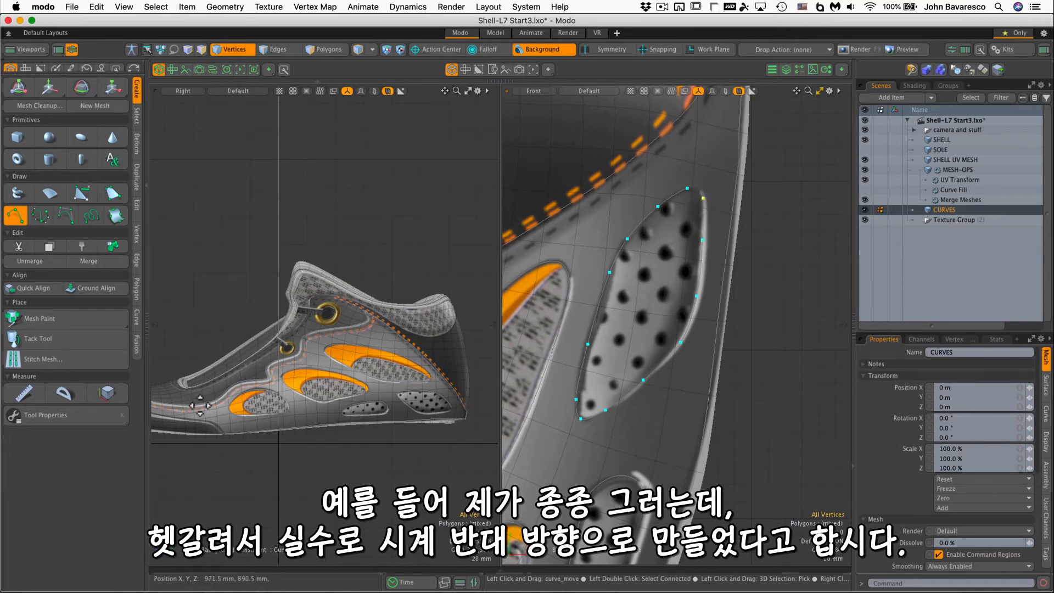
Re-enable Curve Fill with the counter-clockwise curve around the rear perforated cutout, and inspect the panel mesh there
click(77, 416)
click(865, 189)
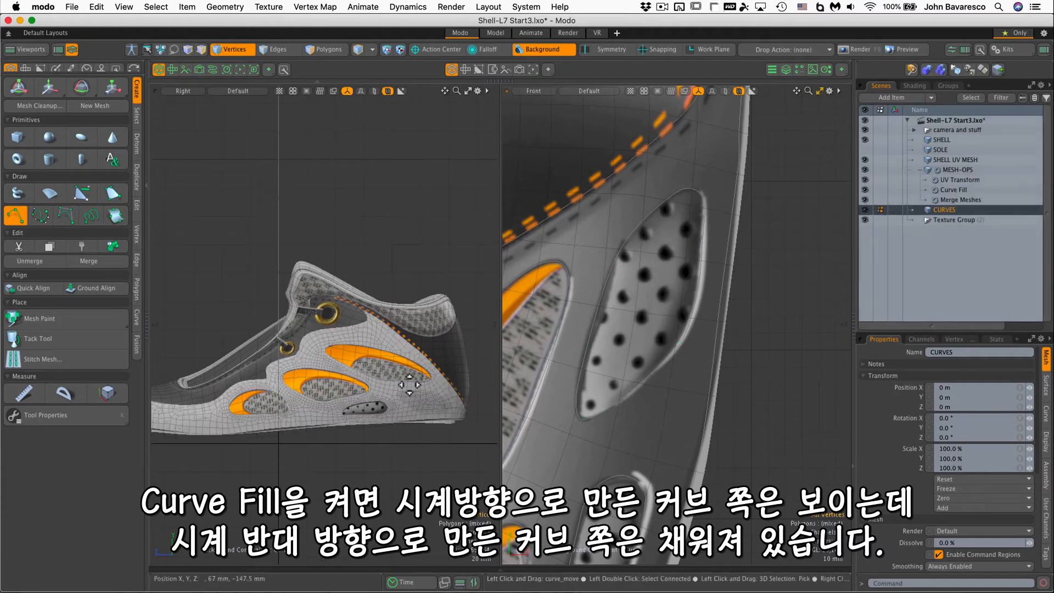
mouse_move(400, 384)
ctrl+alt+mouse_down()
mouse_move(418, 376)
mouse_move(377, 390)
mouse_move(393, 400)
ctrl+alt+mouse_up()
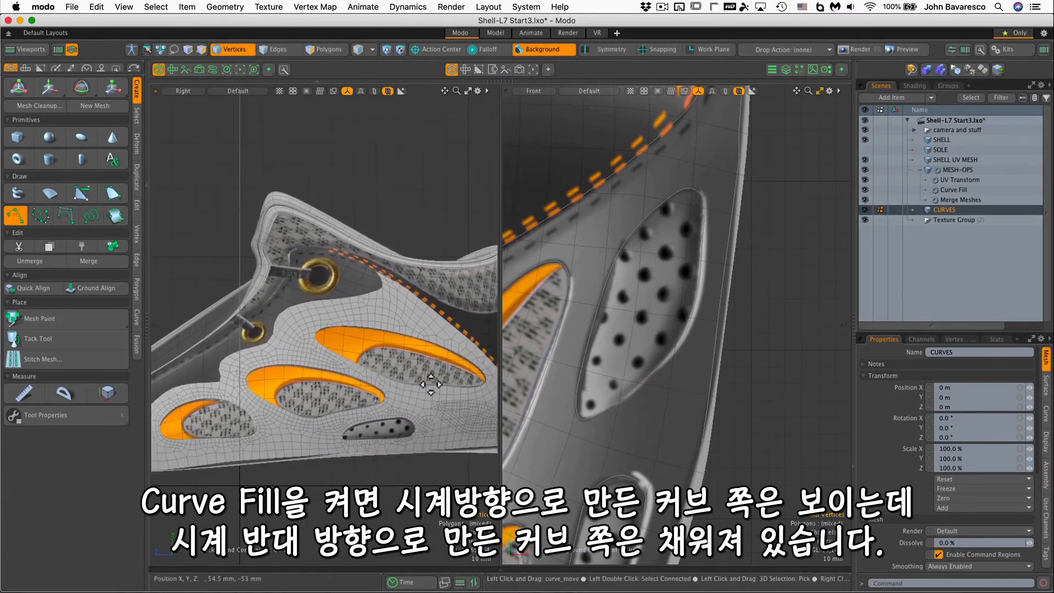
ctrl+alt+drag(430, 350, 461, 378)
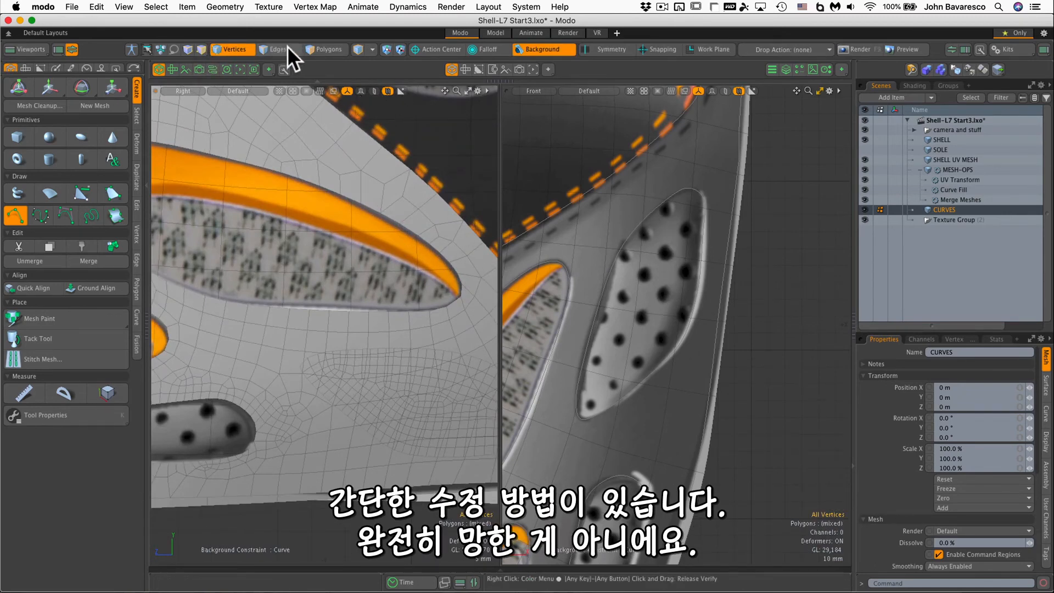
Select the curve around the rear perforated cutout in polygon mode and flip it to reverse its point order
key(Escape)
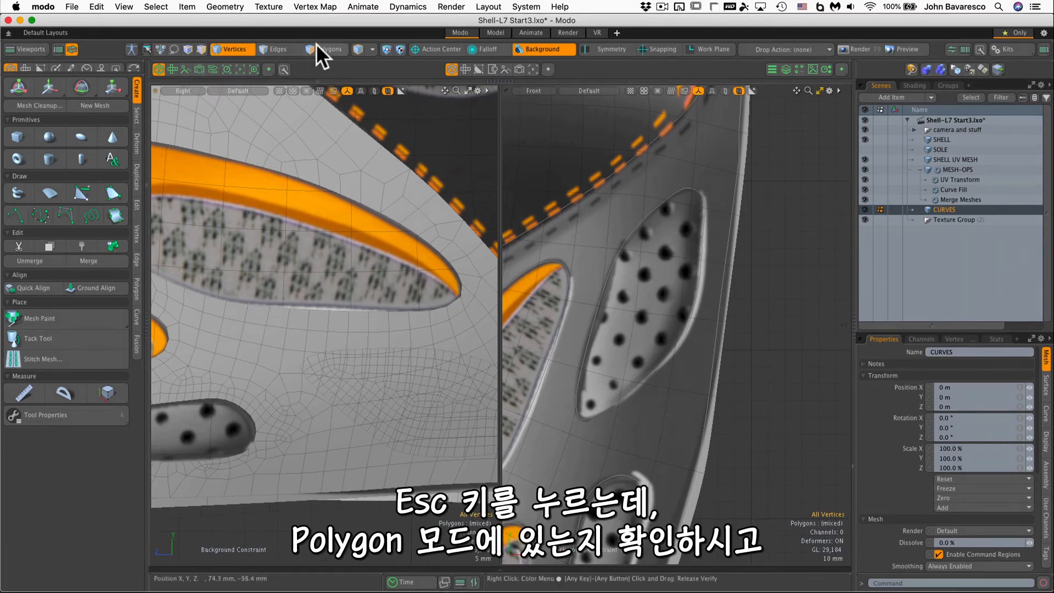
click(330, 49)
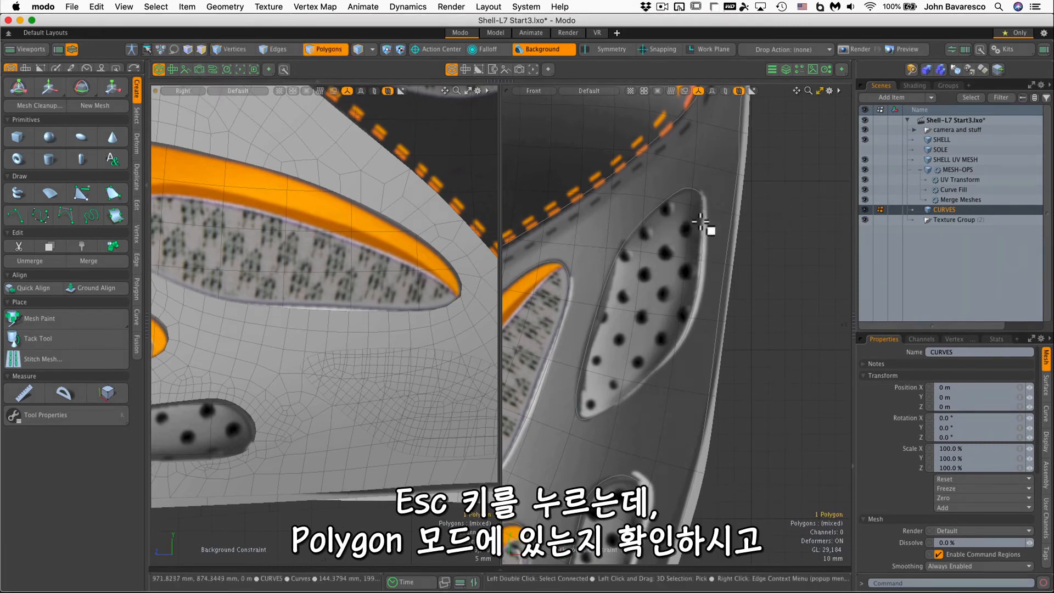
click(683, 200)
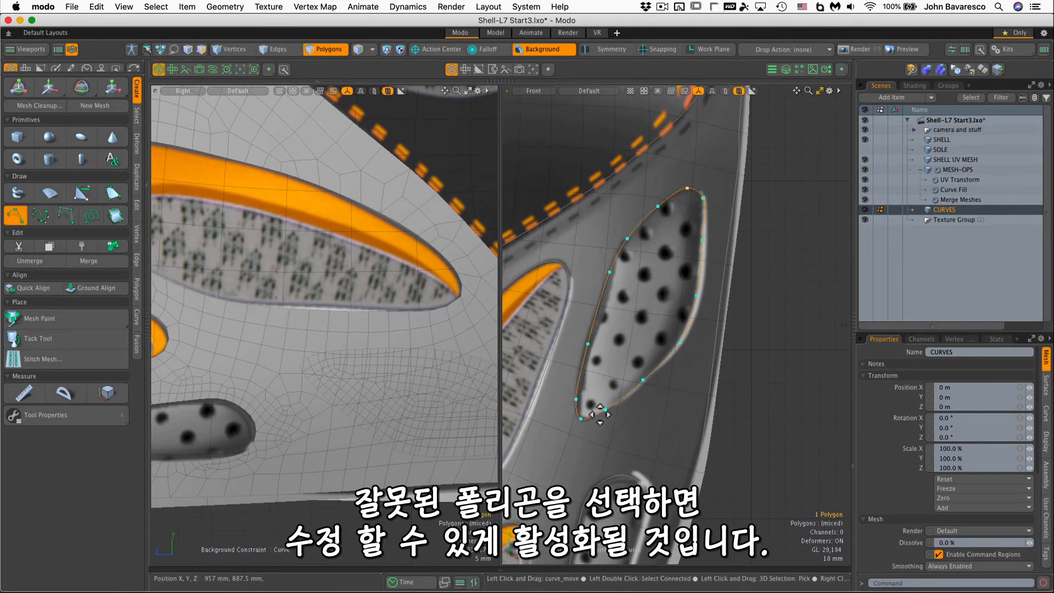
key(Escape)
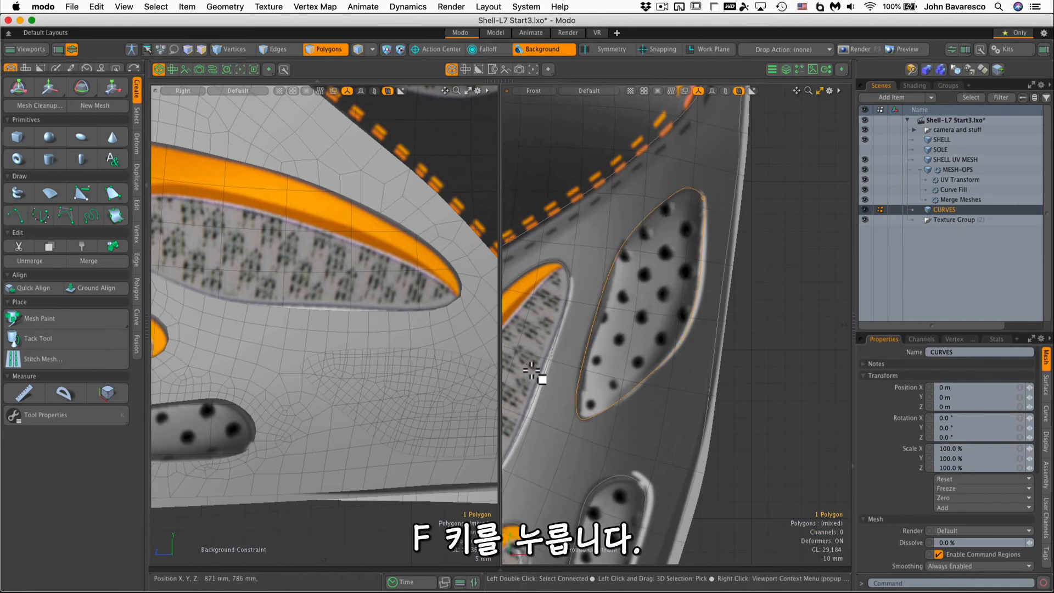
key(f)
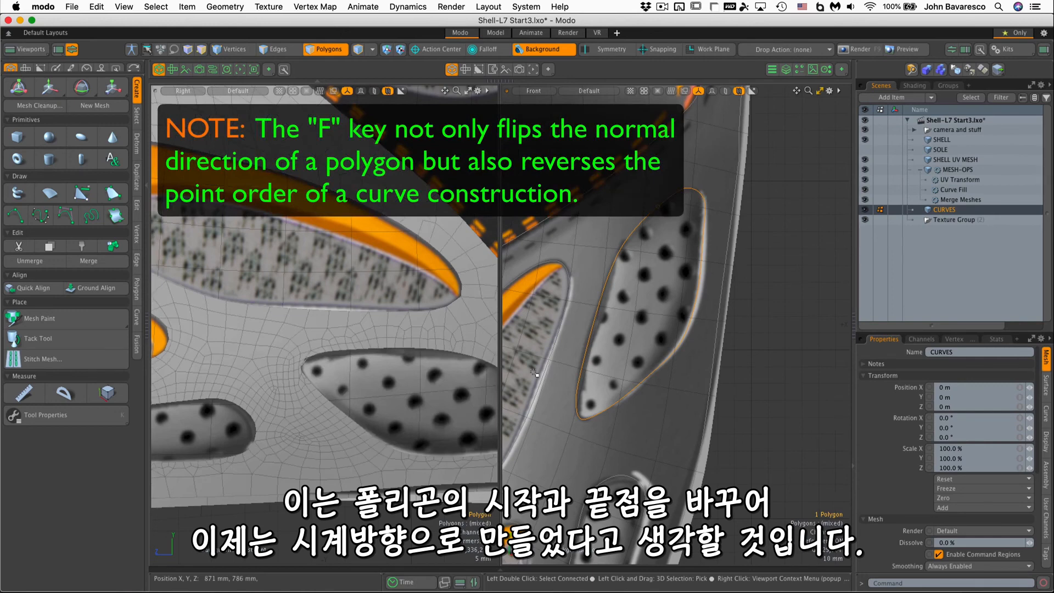
scroll(633, 353, down, 3)
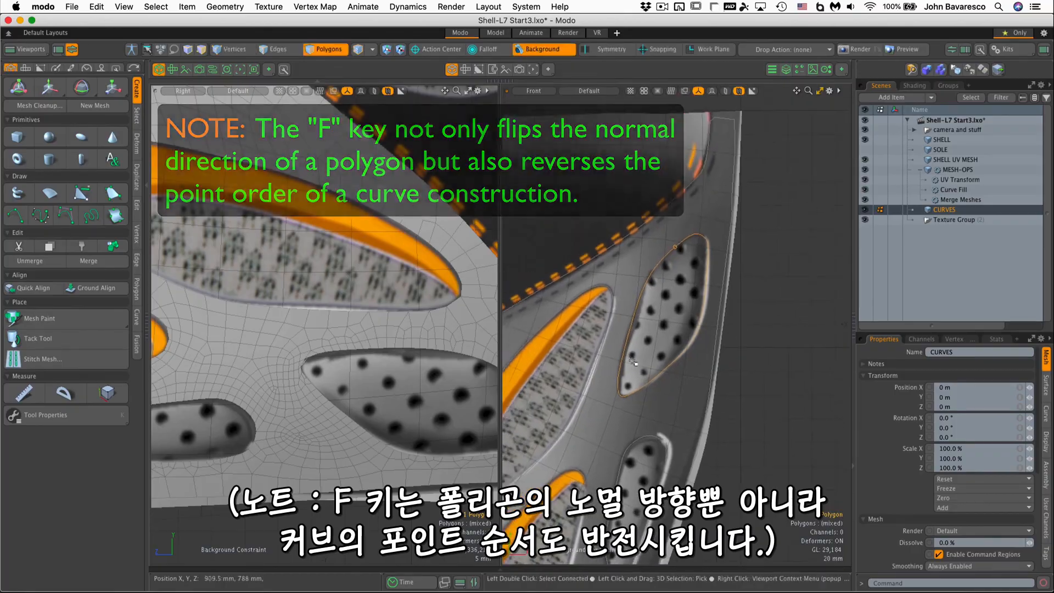